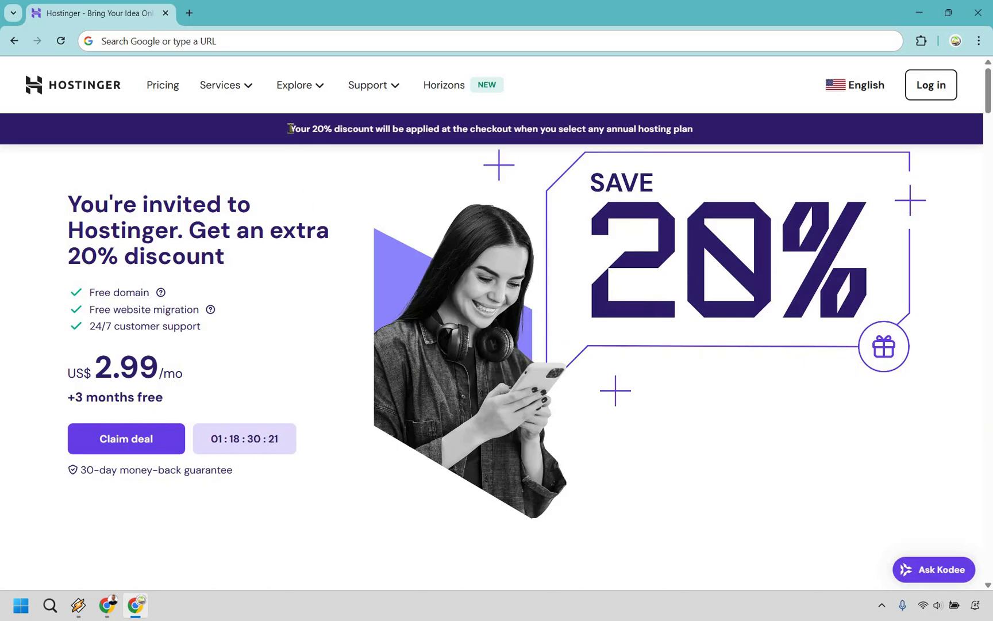
Highlight the 20% discount wording in the banner and claim the referral deal.
{"action": "left_click_drag", "start_coordinate": [290, 128], "coordinate": [376, 131]}
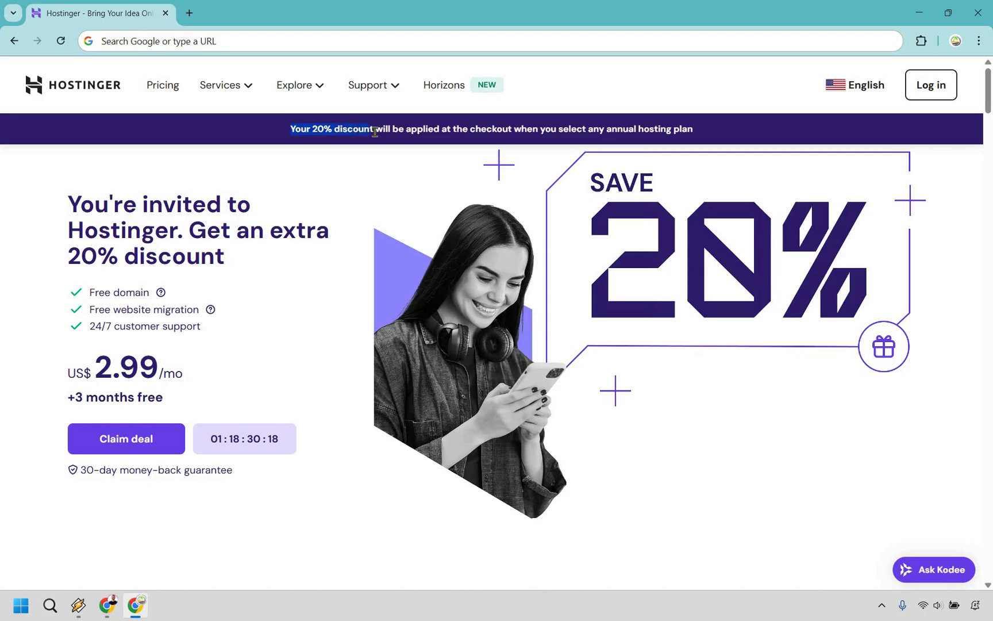
{"action": "left_click", "coordinate": [819, 419]}
{"action": "left_click", "coordinate": [123, 440]}
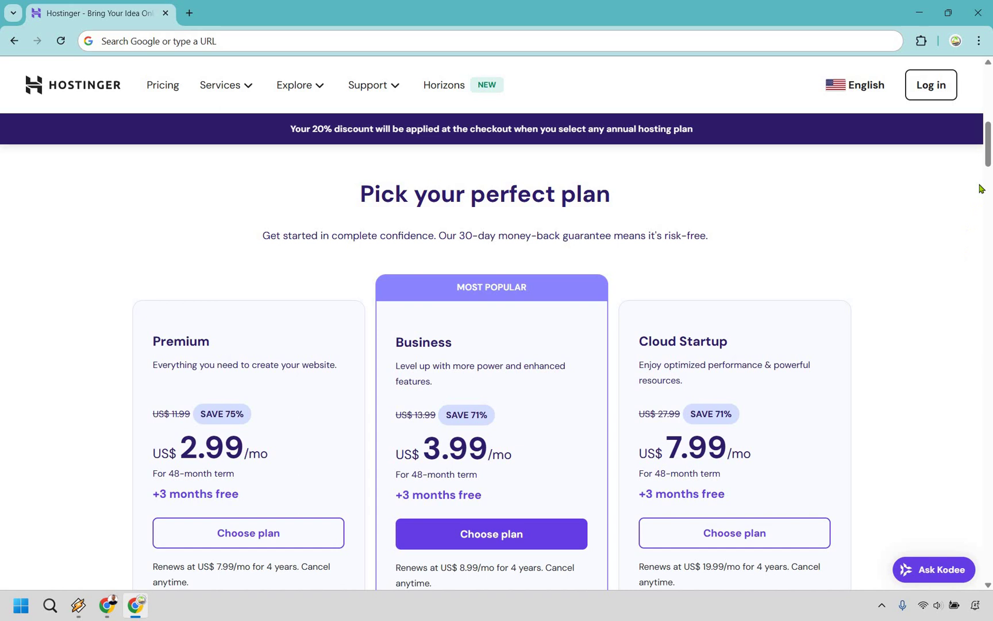
Review the plan feature lists, then return to the Premium, Business and Cloud Startup pricing cards.
{"action": "scroll", "coordinate": [989, 165], "scroll_direction": "down", "scroll_amount": 2}
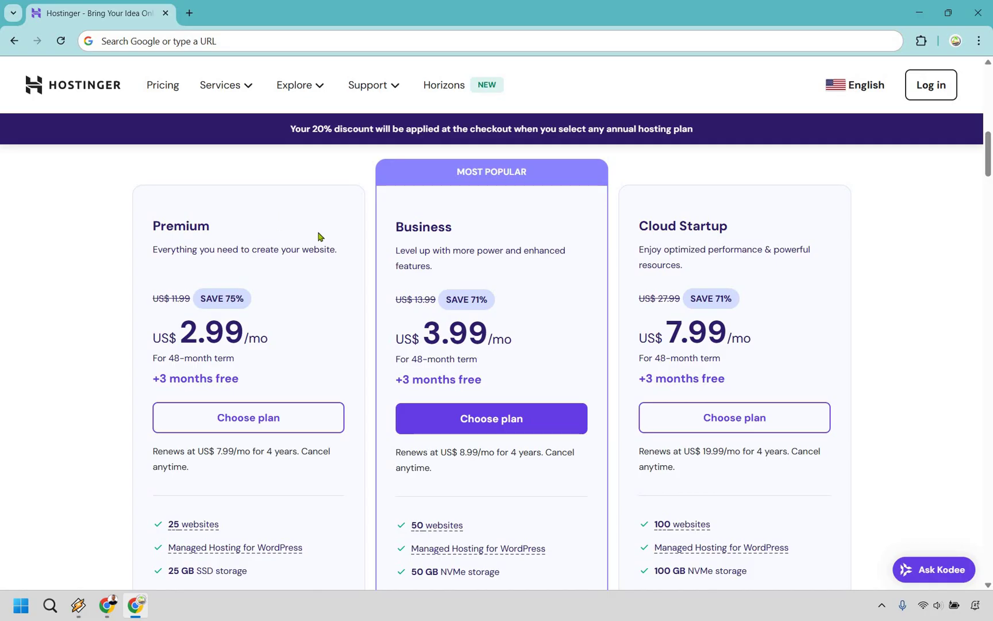
{"action": "scroll", "coordinate": [327, 276], "scroll_direction": "down", "scroll_amount": 3}
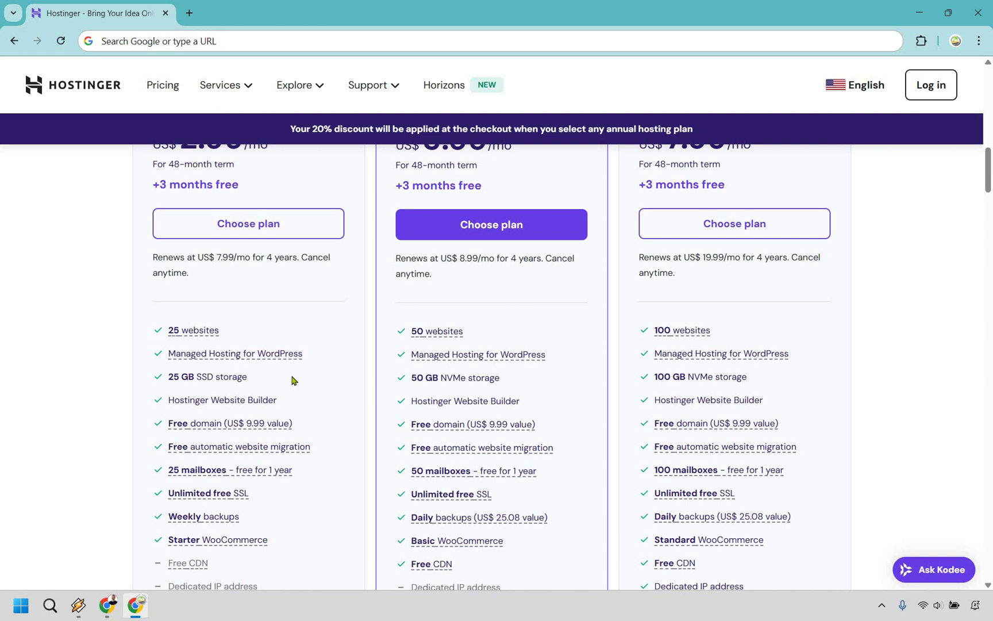
{"action": "scroll", "coordinate": [276, 452], "scroll_direction": "down", "scroll_amount": 1}
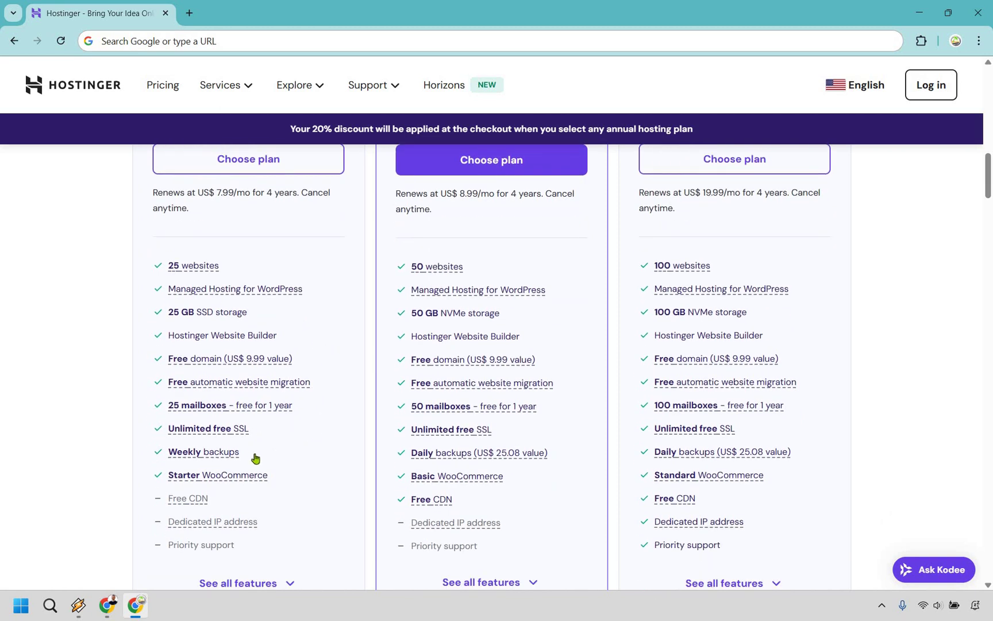
{"action": "scroll", "coordinate": [256, 456], "scroll_direction": "down", "scroll_amount": 2}
{"action": "scroll", "coordinate": [306, 356], "scroll_direction": "down", "scroll_amount": 10}
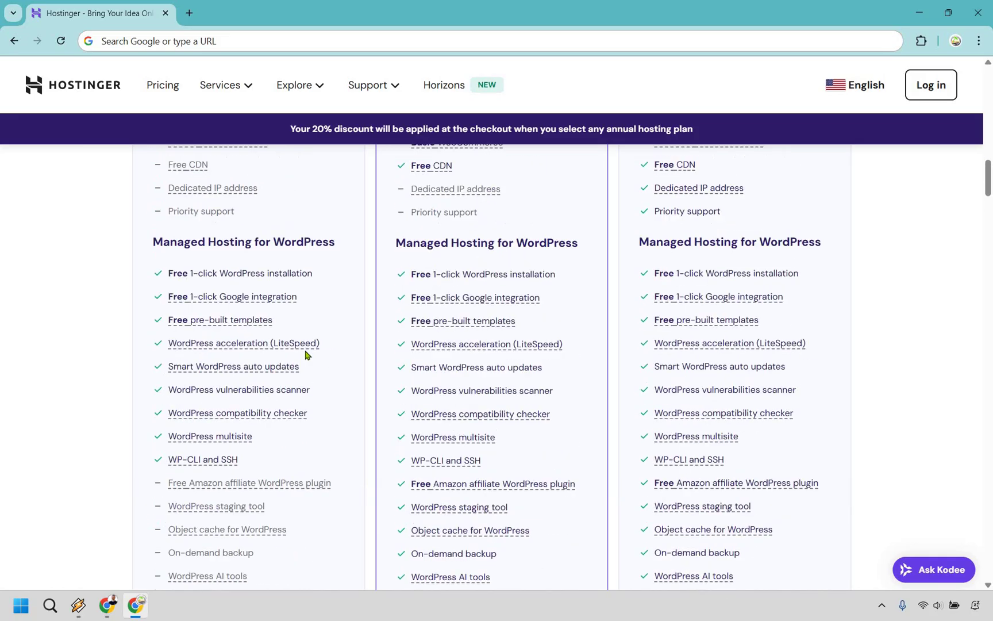
{"action": "scroll", "coordinate": [309, 351], "scroll_direction": "down", "scroll_amount": 2}
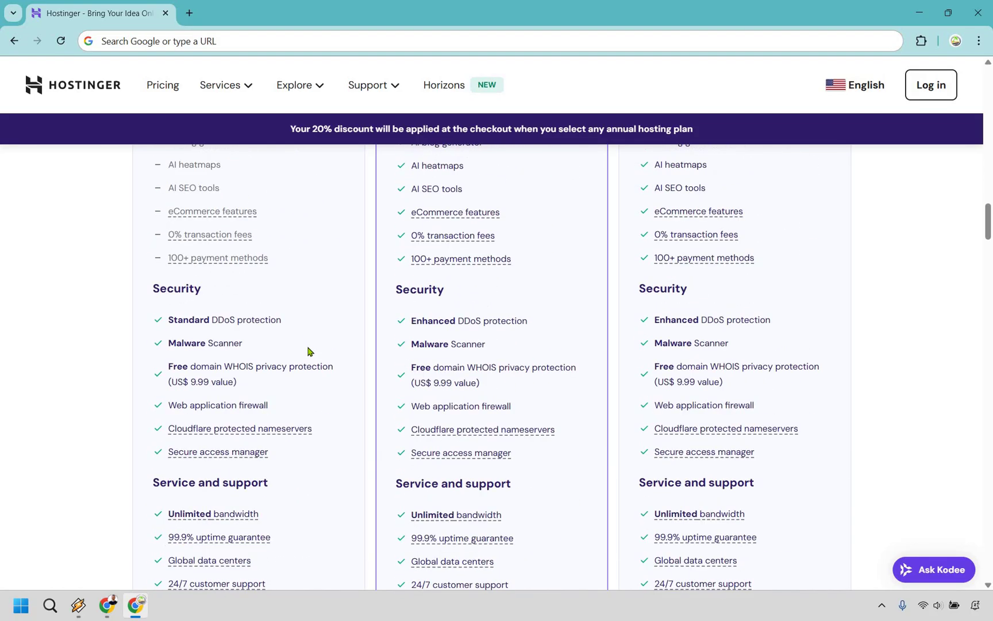
{"action": "scroll", "coordinate": [308, 351], "scroll_direction": "down", "scroll_amount": 3}
{"action": "scroll", "coordinate": [303, 395], "scroll_direction": "down", "scroll_amount": 2}
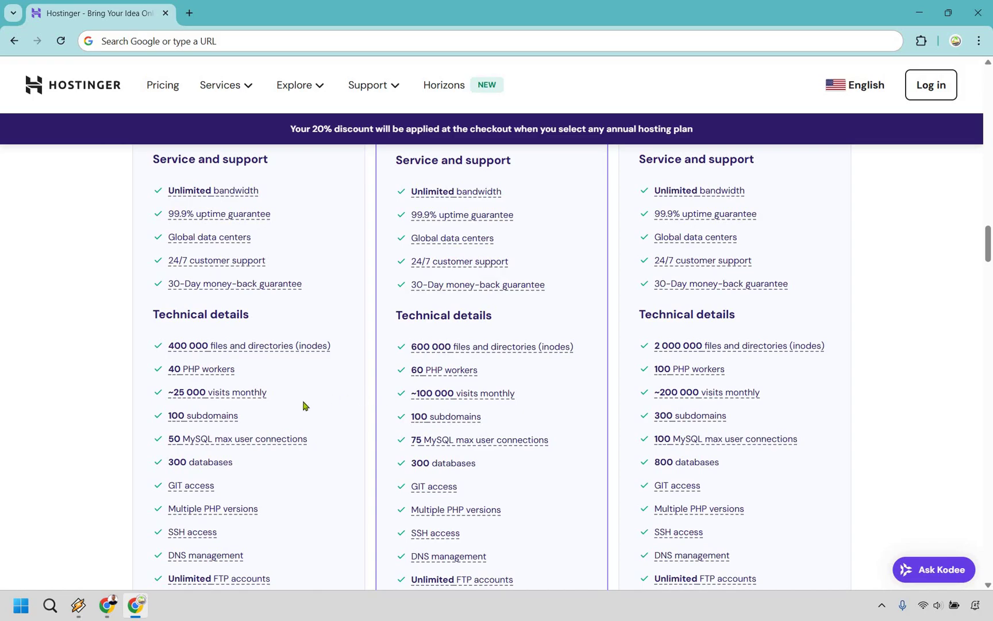
{"action": "scroll", "coordinate": [308, 413], "scroll_direction": "up", "scroll_amount": 5}
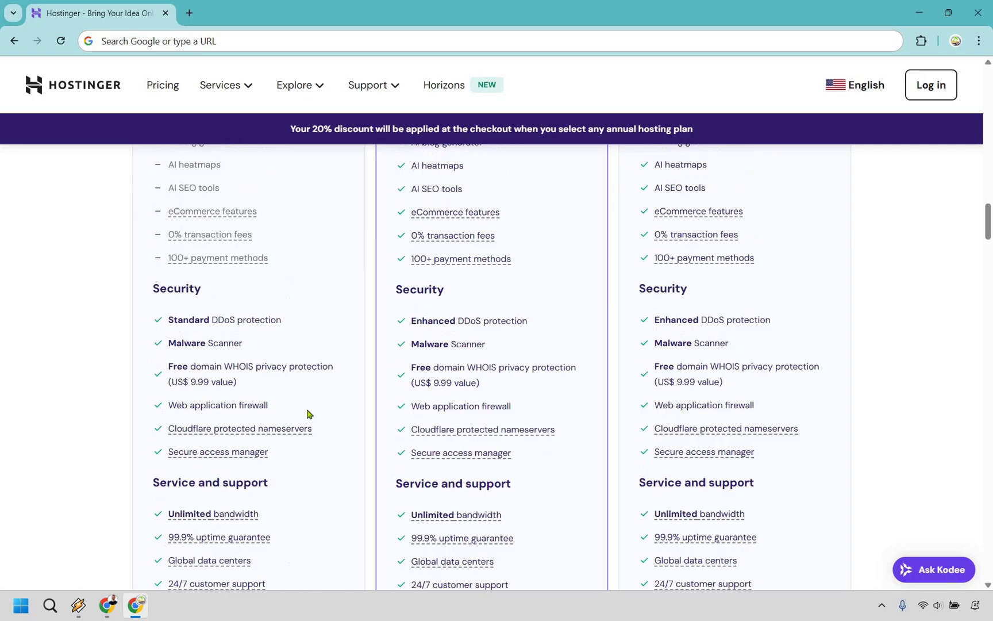
{"action": "scroll", "coordinate": [309, 412], "scroll_direction": "up", "scroll_amount": 10}
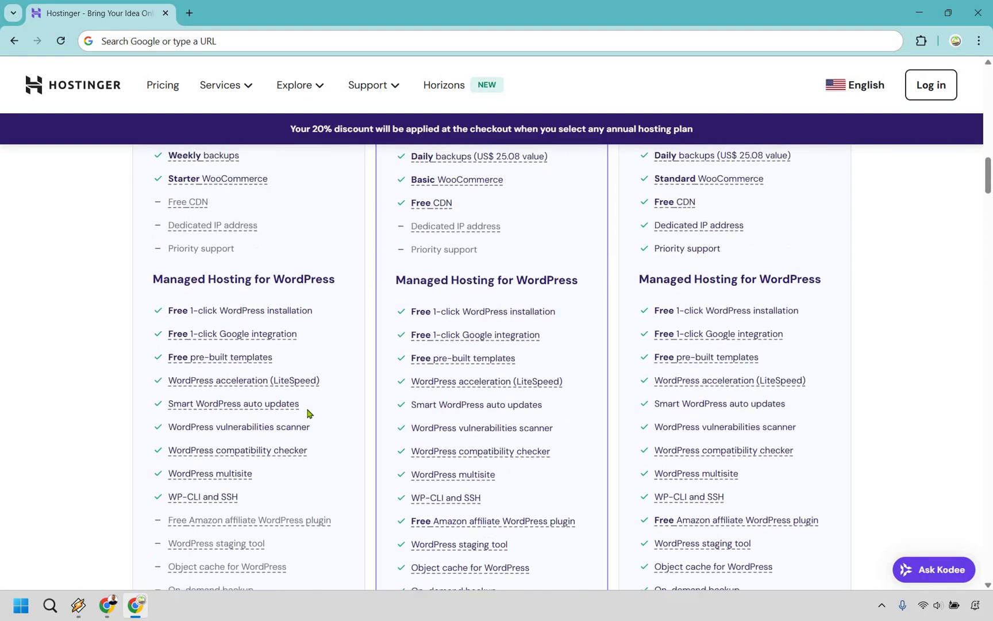
{"action": "scroll", "coordinate": [308, 412], "scroll_direction": "up", "scroll_amount": 10}
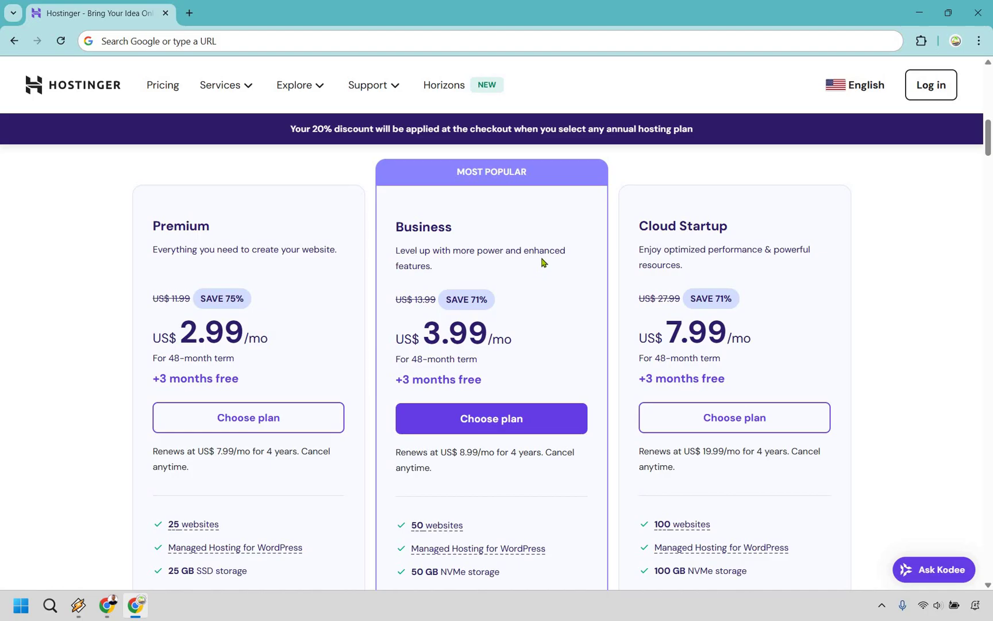
{"action": "scroll", "coordinate": [498, 312], "scroll_direction": "down", "scroll_amount": 2}
{"action": "scroll", "coordinate": [498, 312], "scroll_direction": "down", "scroll_amount": 1}
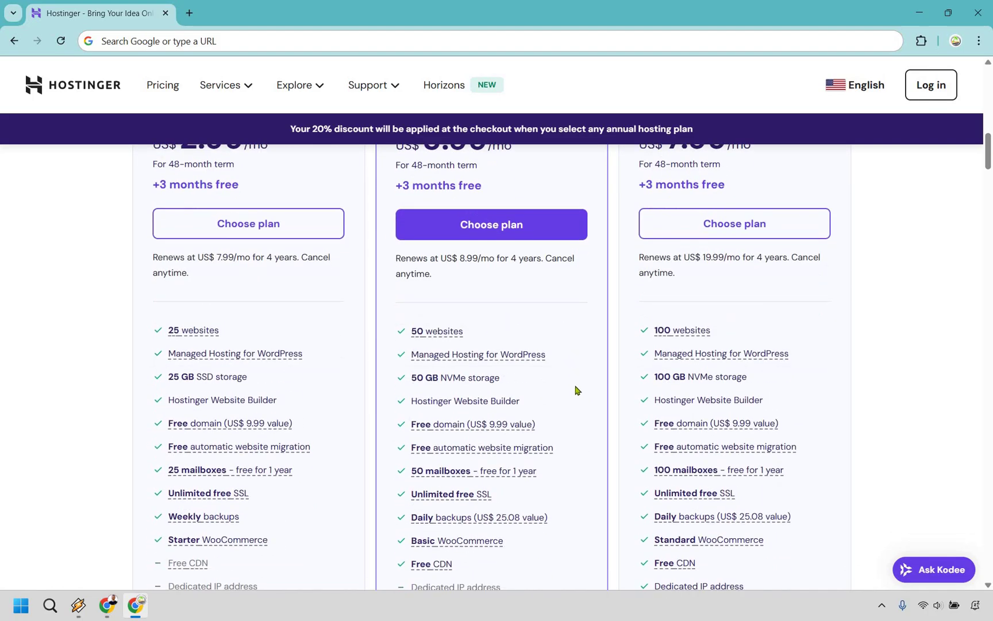
{"action": "scroll", "coordinate": [574, 391], "scroll_direction": "down", "scroll_amount": 1}
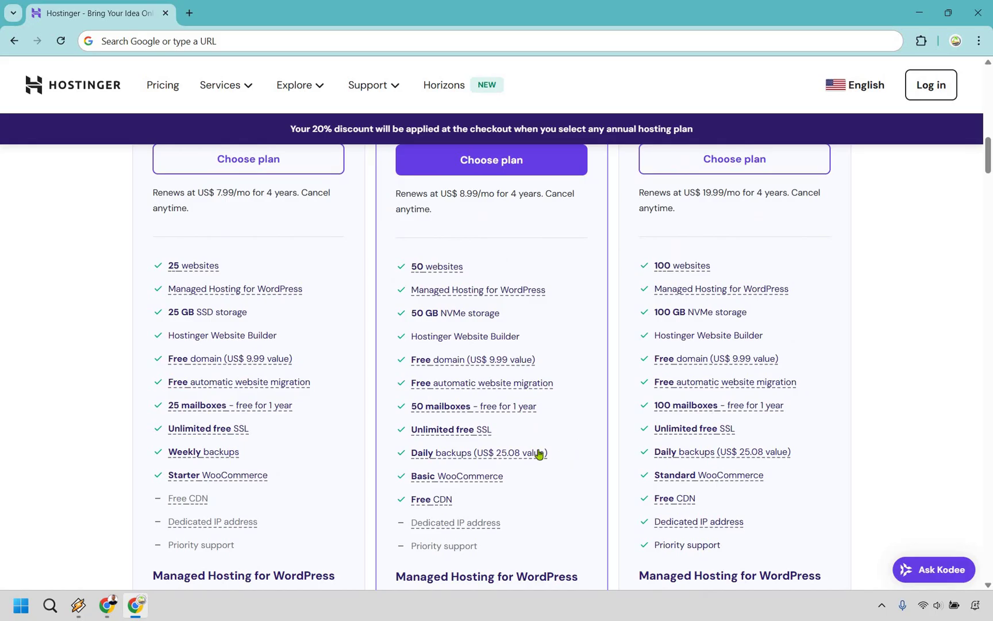
{"action": "mouse_move", "coordinate": [539, 453]}
{"action": "scroll", "coordinate": [571, 461], "scroll_direction": "up", "scroll_amount": 5}
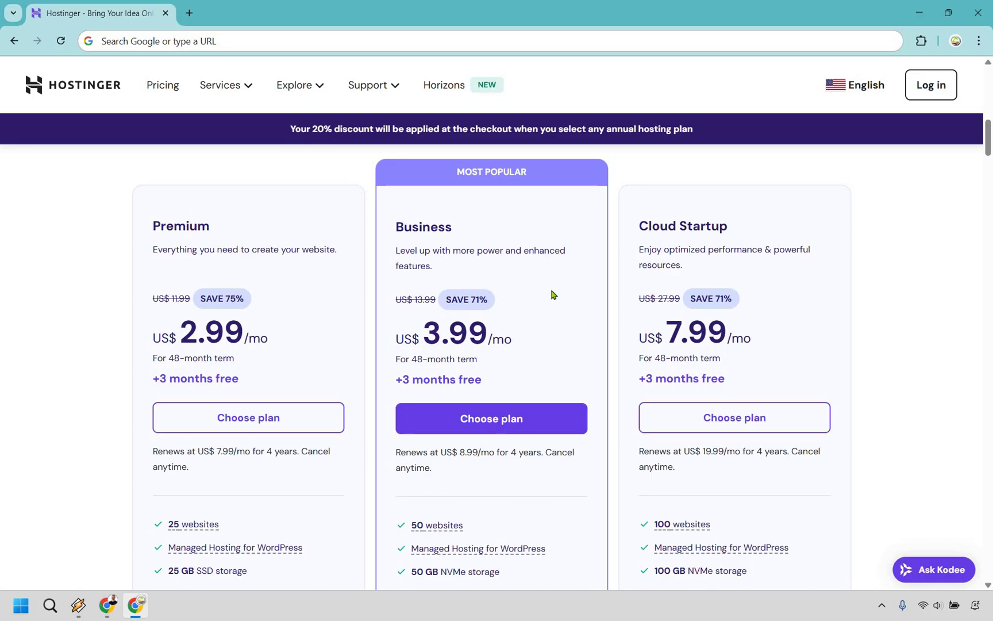
Choose the Business hosting plan and keep its 48-month billing period.
{"action": "left_click", "coordinate": [504, 423]}
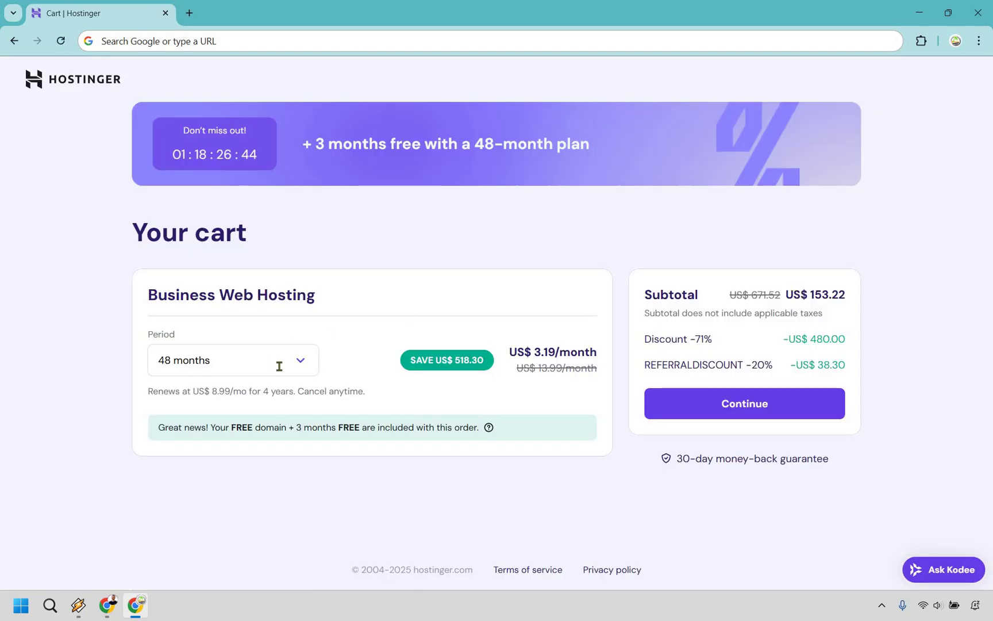
{"action": "left_click", "coordinate": [242, 360]}
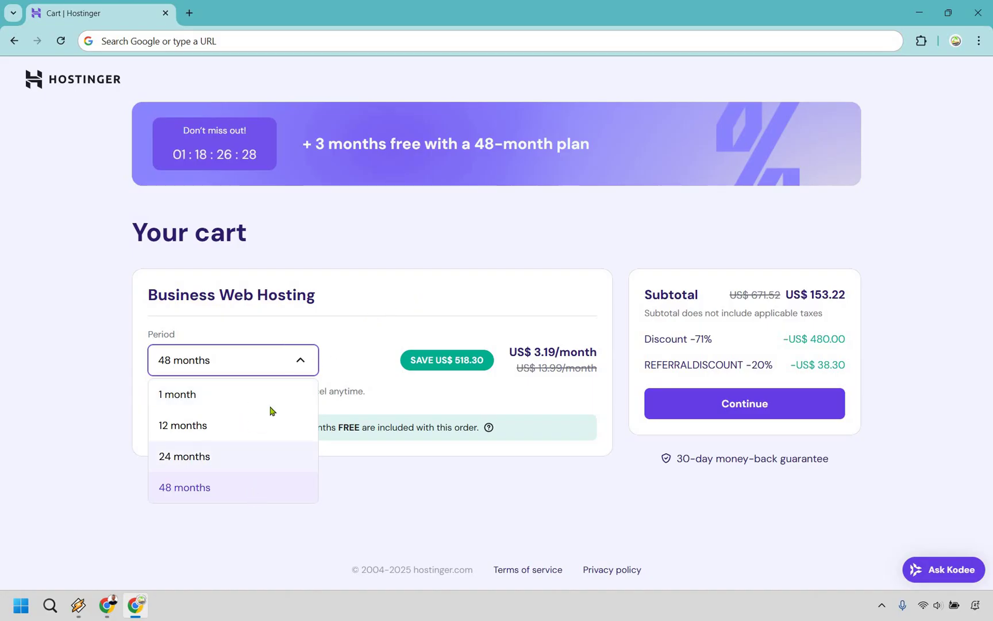
{"action": "left_click", "coordinate": [565, 323]}
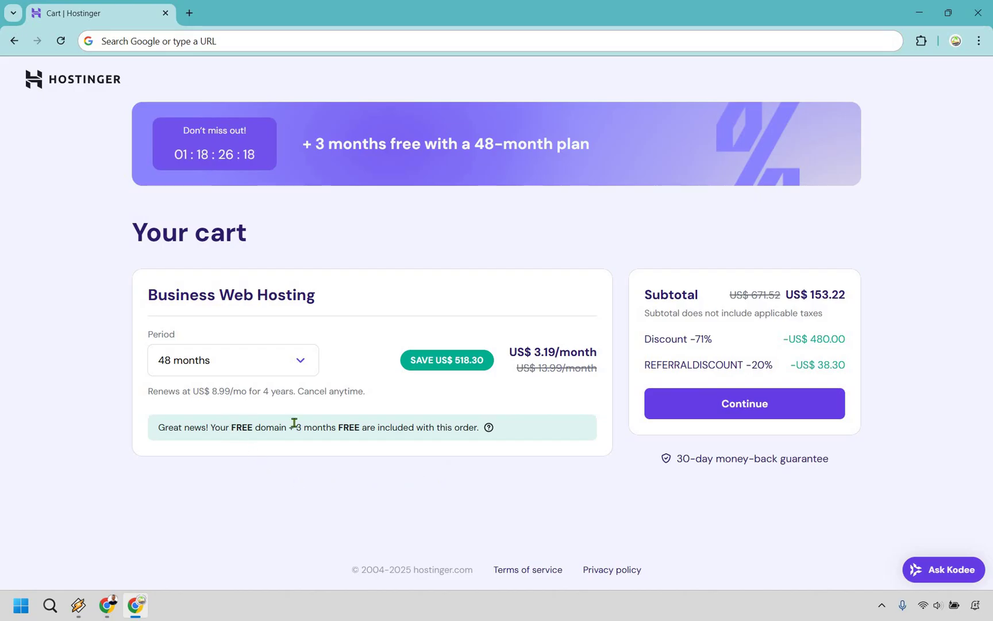
Highlight the free domain notice and the 8.99 renewal price, then list the billing periods.
{"action": "left_click_drag", "start_coordinate": [294, 423], "coordinate": [437, 474]}
{"action": "left_click", "coordinate": [231, 413]}
{"action": "double_click", "coordinate": [240, 394]}
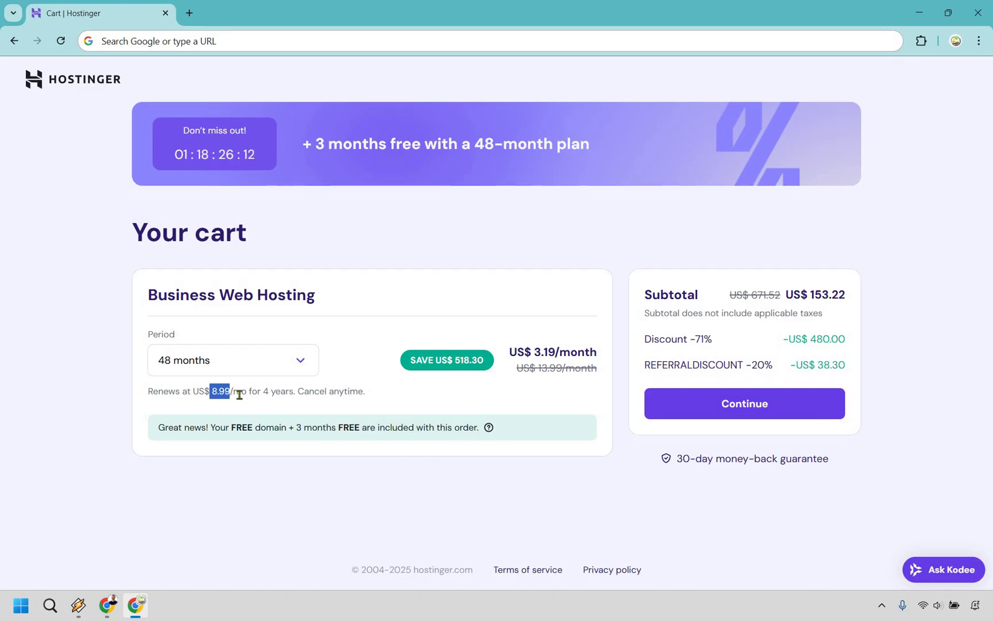
{"action": "left_click_drag", "start_coordinate": [239, 394], "coordinate": [243, 394]}
{"action": "left_click", "coordinate": [385, 395]}
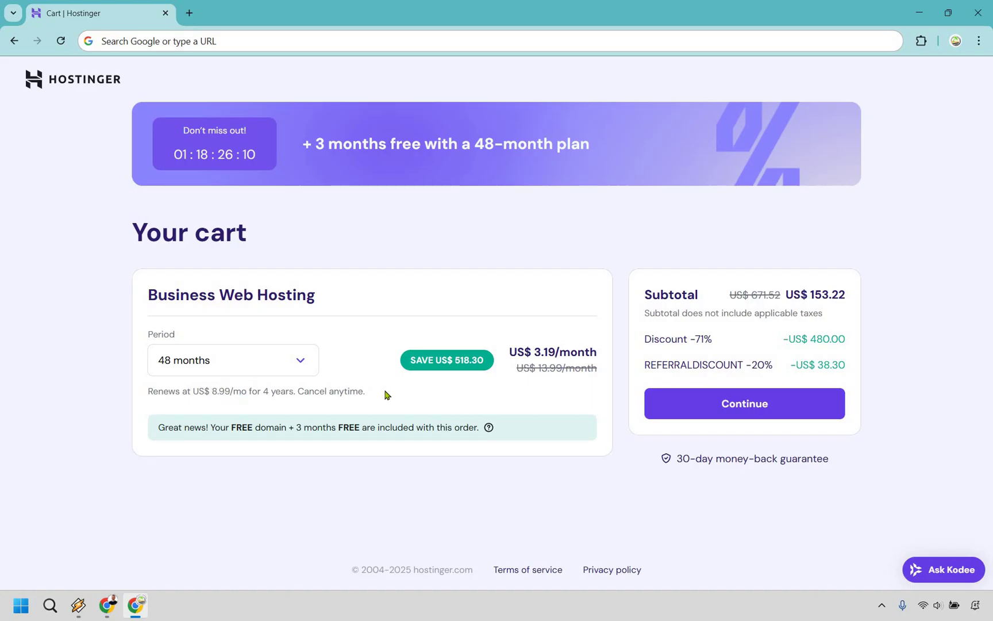
{"action": "left_click", "coordinate": [253, 359]}
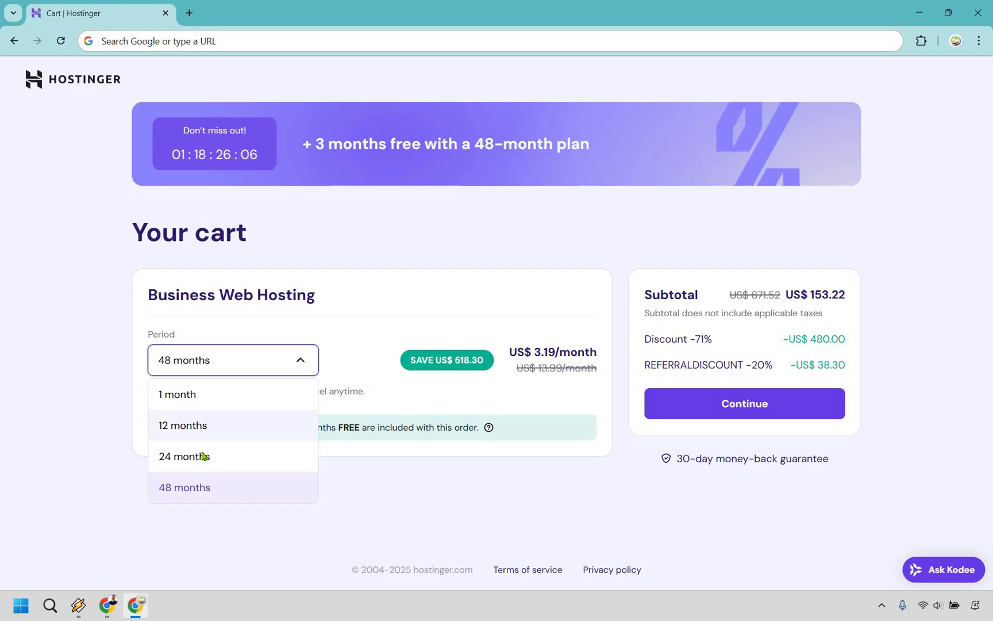
Switch the period to 24 months and highlight its 9.99 renewal price.
{"action": "left_click", "coordinate": [463, 518]}
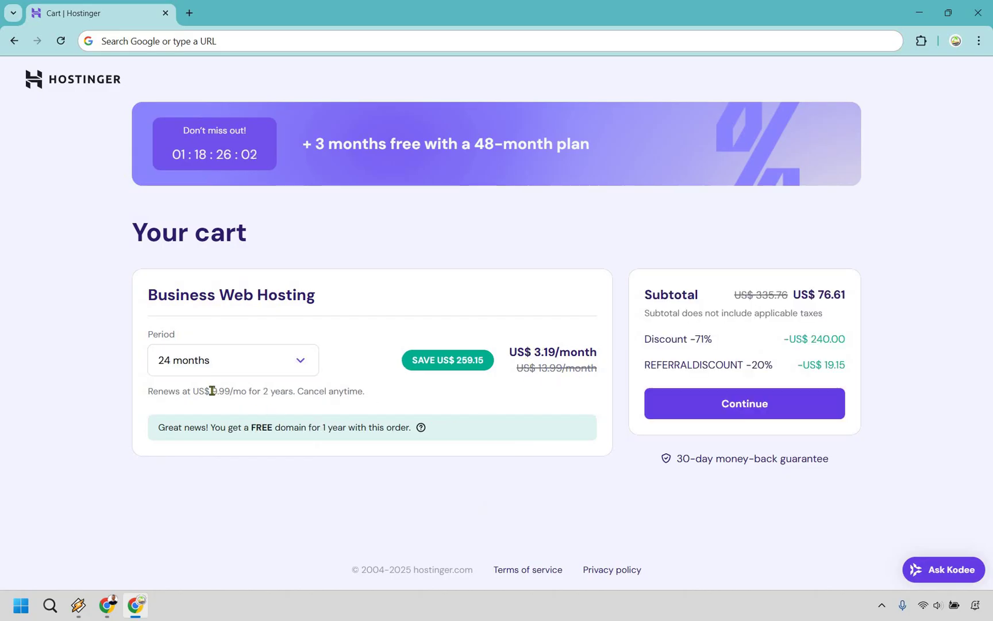
{"action": "left_click_drag", "start_coordinate": [212, 391], "coordinate": [224, 391]}
{"action": "left_click_drag", "start_coordinate": [294, 423], "coordinate": [406, 437]}
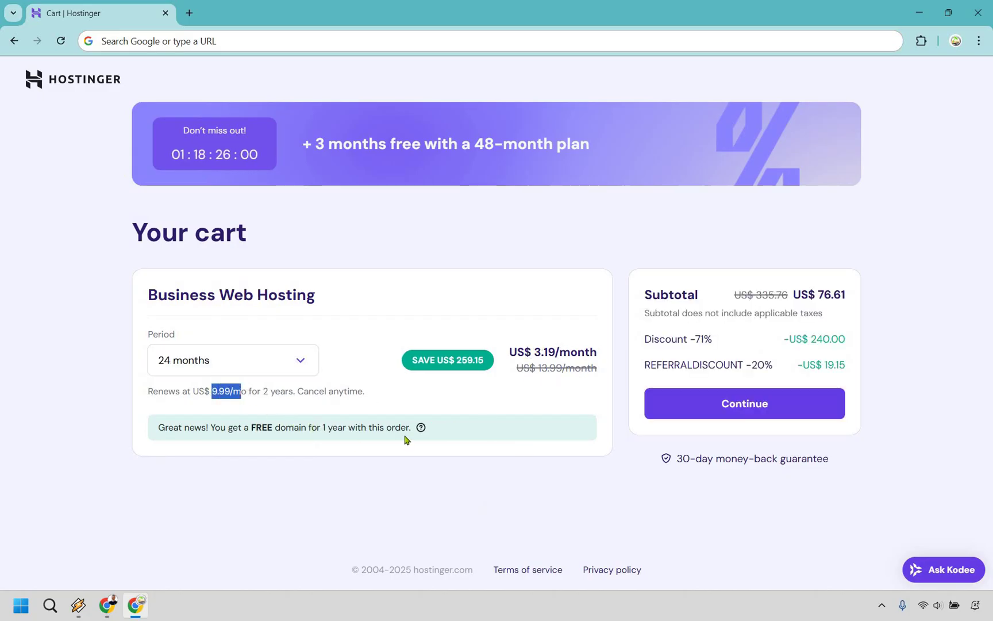
{"action": "left_click", "coordinate": [557, 446]}
Switch the period to 12 months and highlight its 13.99/mo renewal price.
{"action": "left_click", "coordinate": [300, 366]}
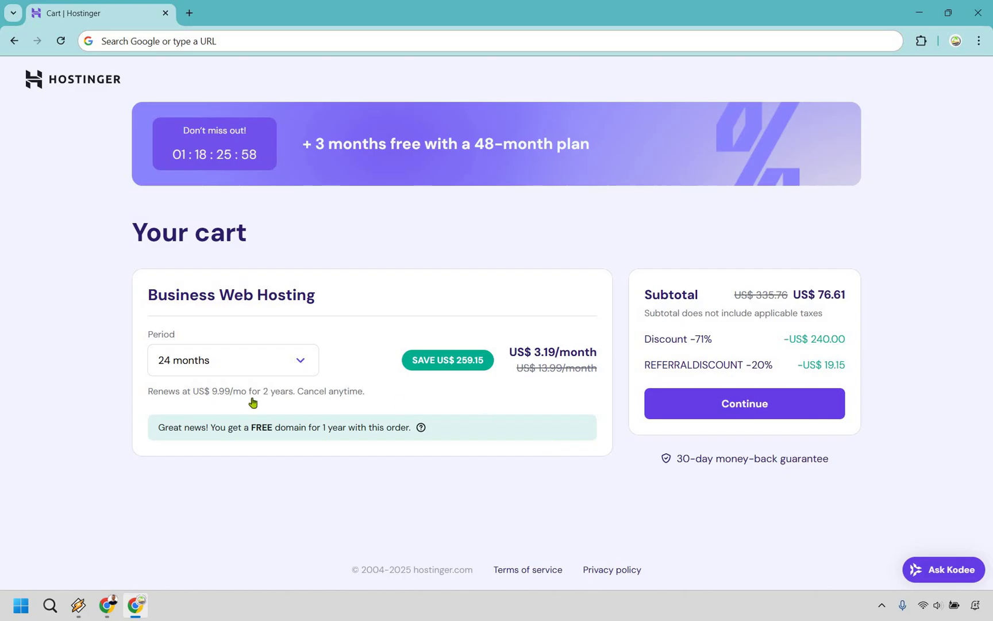
{"action": "left_click", "coordinate": [241, 425]}
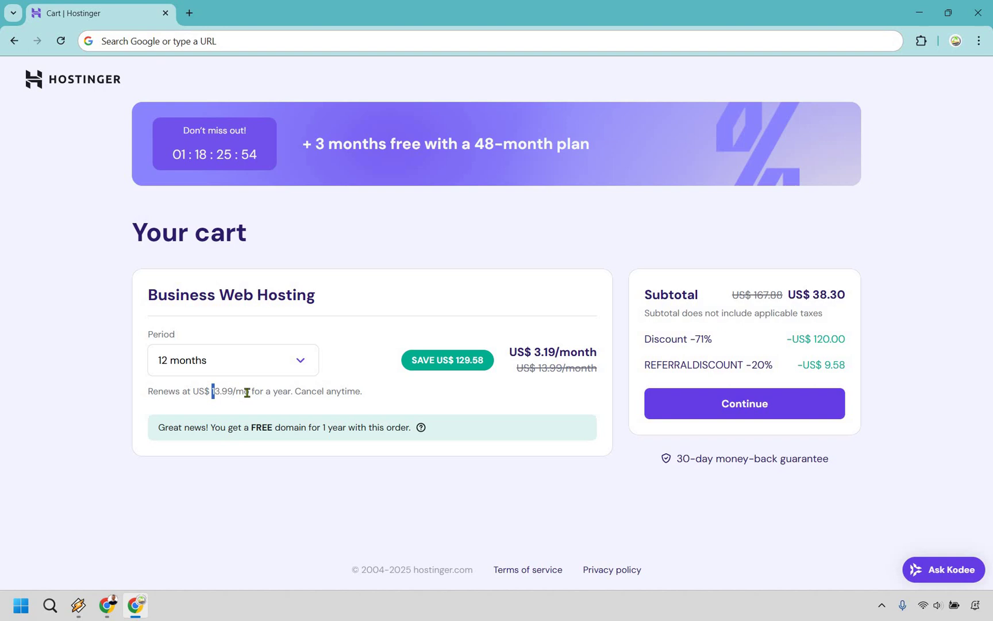
{"action": "left_click_drag", "start_coordinate": [211, 393], "coordinate": [248, 392]}
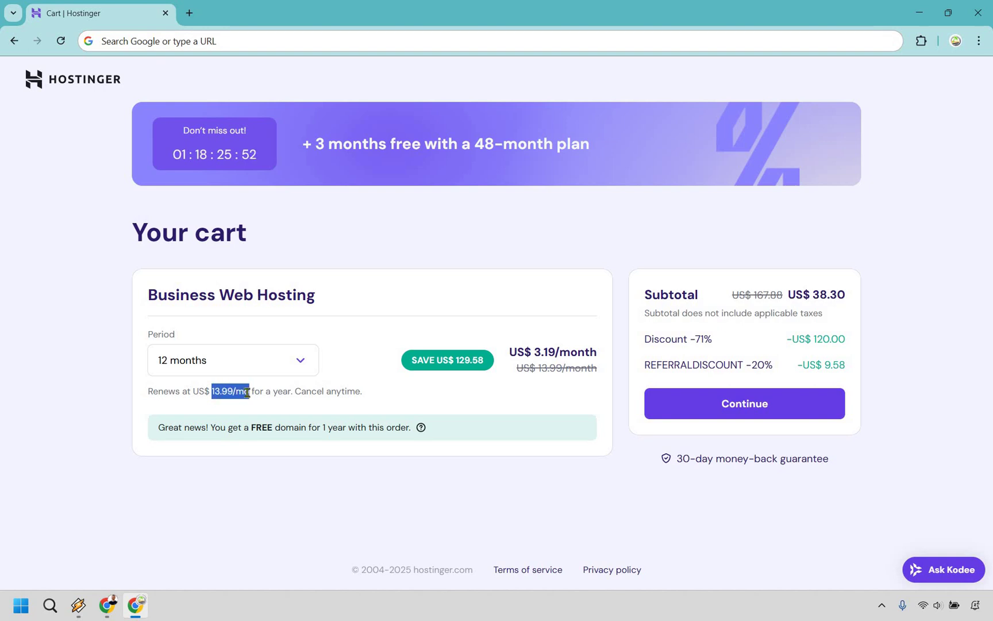
{"action": "left_click", "coordinate": [264, 421]}
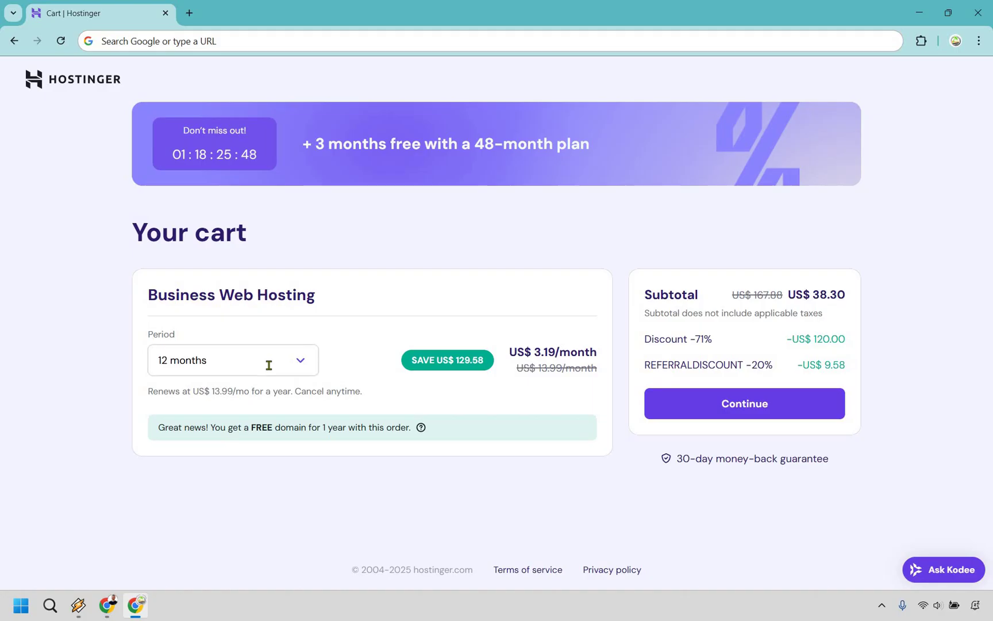
Return to 48 months and highlight the US$480 discount and US$38.30 referral discount.
{"action": "left_click", "coordinate": [268, 364]}
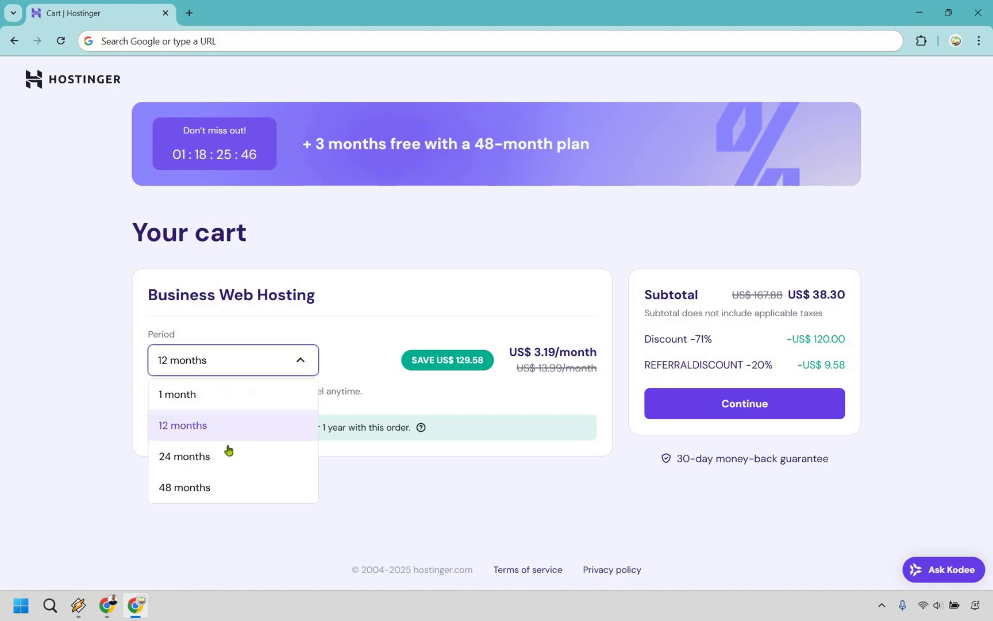
{"action": "left_click", "coordinate": [212, 488]}
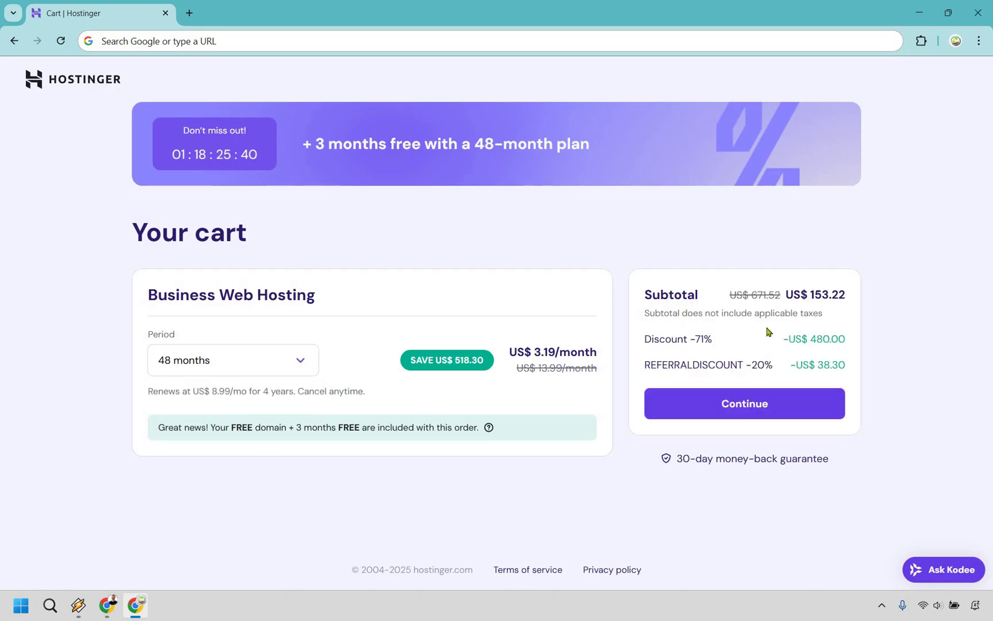
{"action": "left_click_drag", "start_coordinate": [792, 339], "coordinate": [831, 338]}
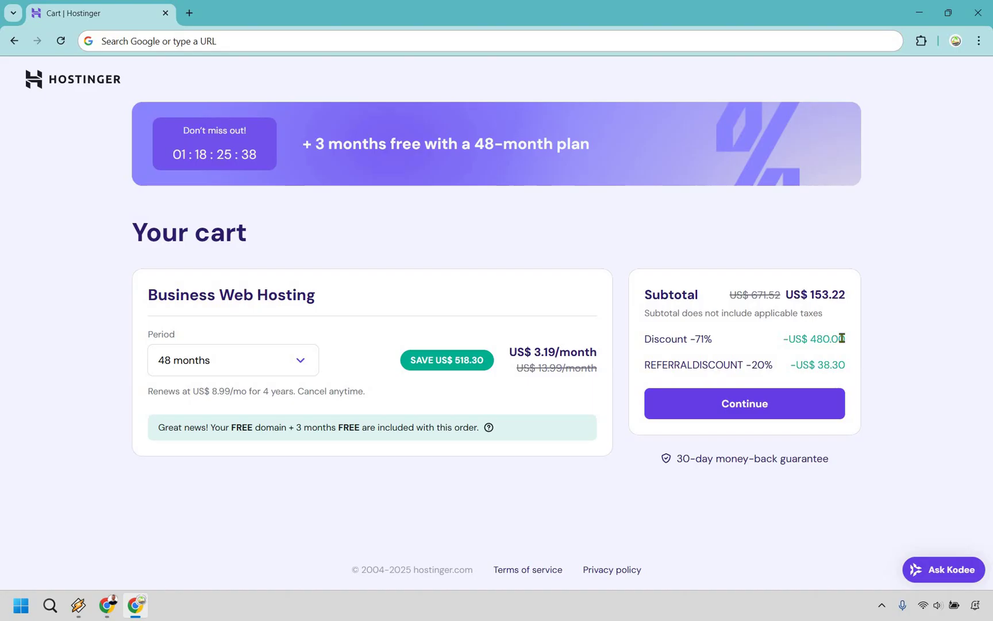
{"action": "left_click", "coordinate": [793, 364]}
{"action": "left_click_drag", "start_coordinate": [840, 365], "coordinate": [846, 364]}
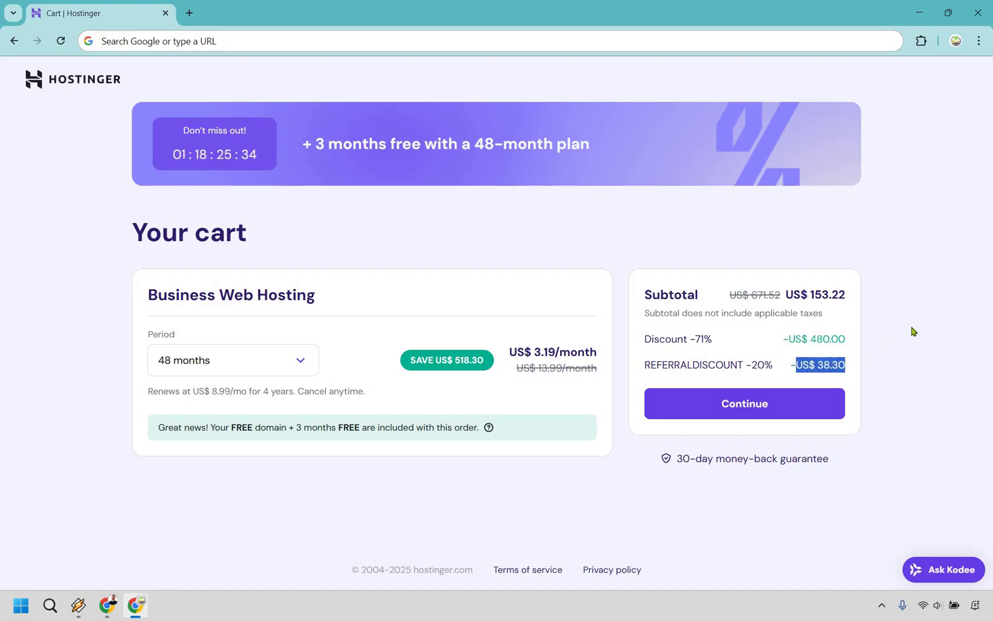
{"action": "left_click", "coordinate": [940, 313]}
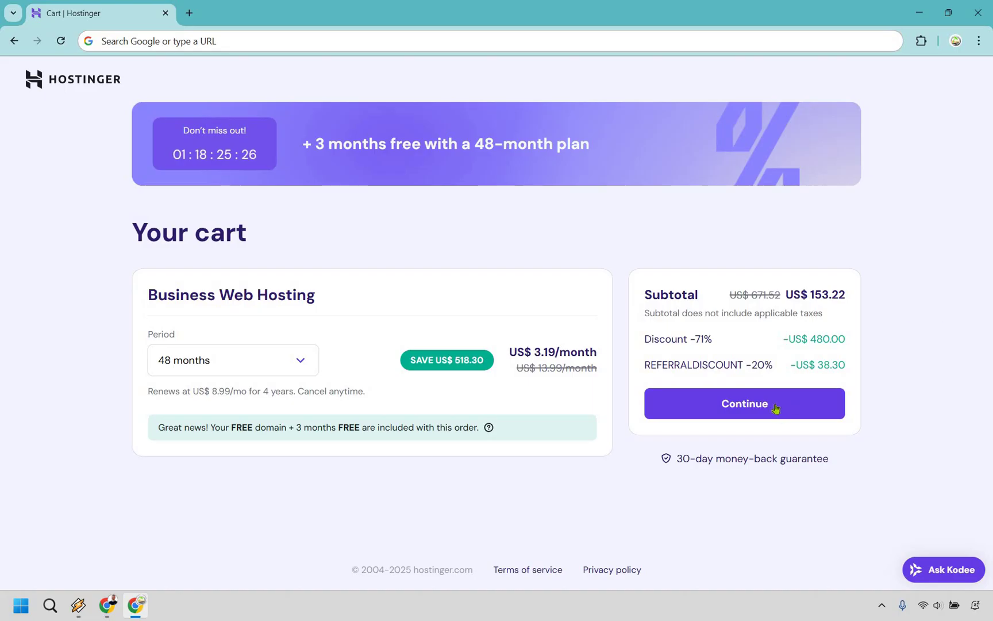
Continue from the cart to billing address and check the US$153.22 order summary.
{"action": "left_click", "coordinate": [775, 407]}
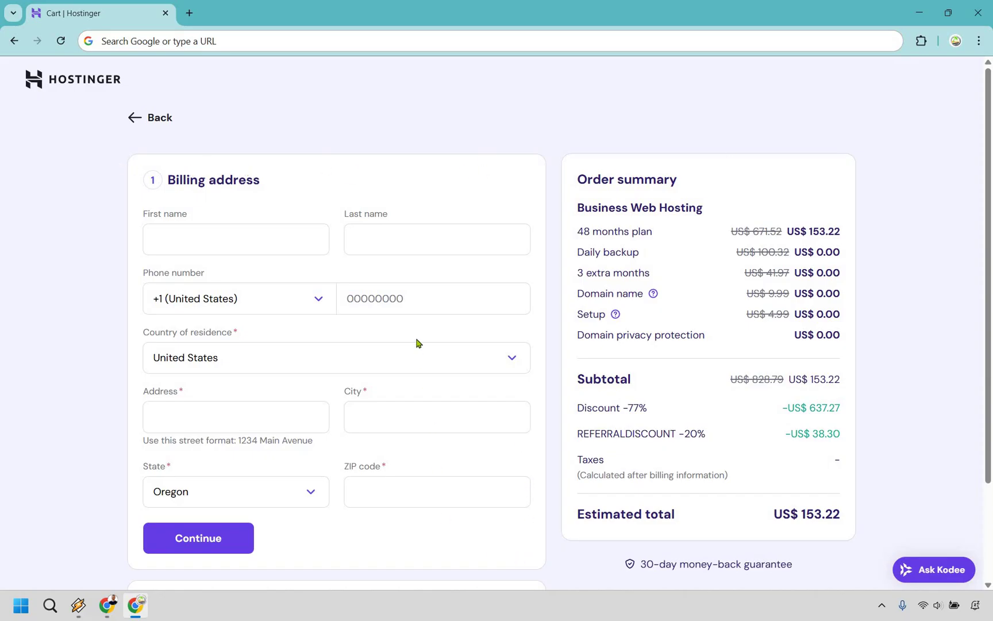
{"action": "scroll", "coordinate": [381, 488], "scroll_direction": "down", "scroll_amount": 2}
{"action": "scroll", "coordinate": [380, 488], "scroll_direction": "down", "scroll_amount": 1}
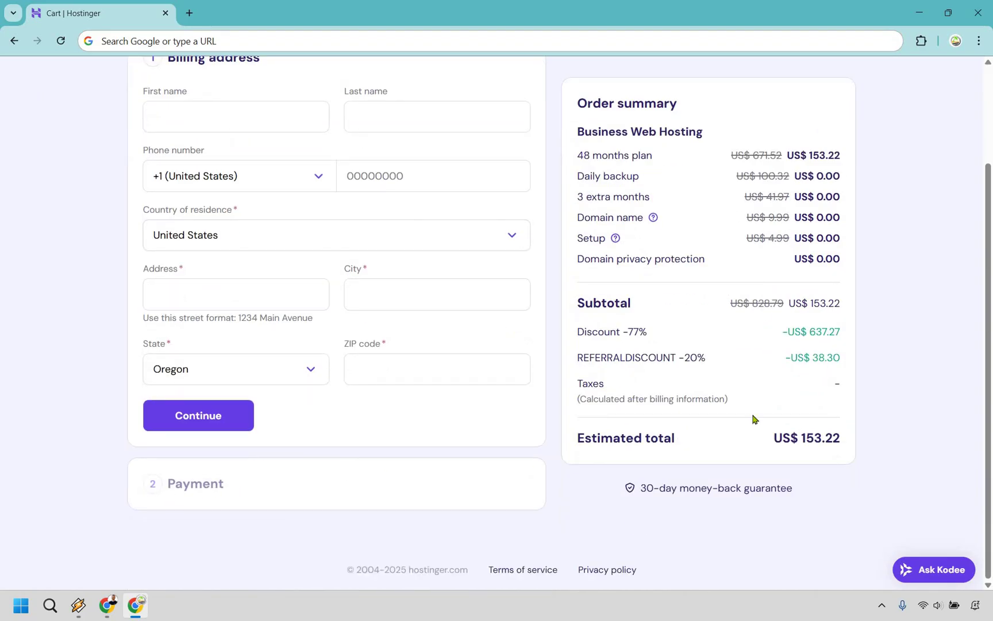
{"action": "scroll", "coordinate": [918, 352], "scroll_direction": "up", "scroll_amount": 2}
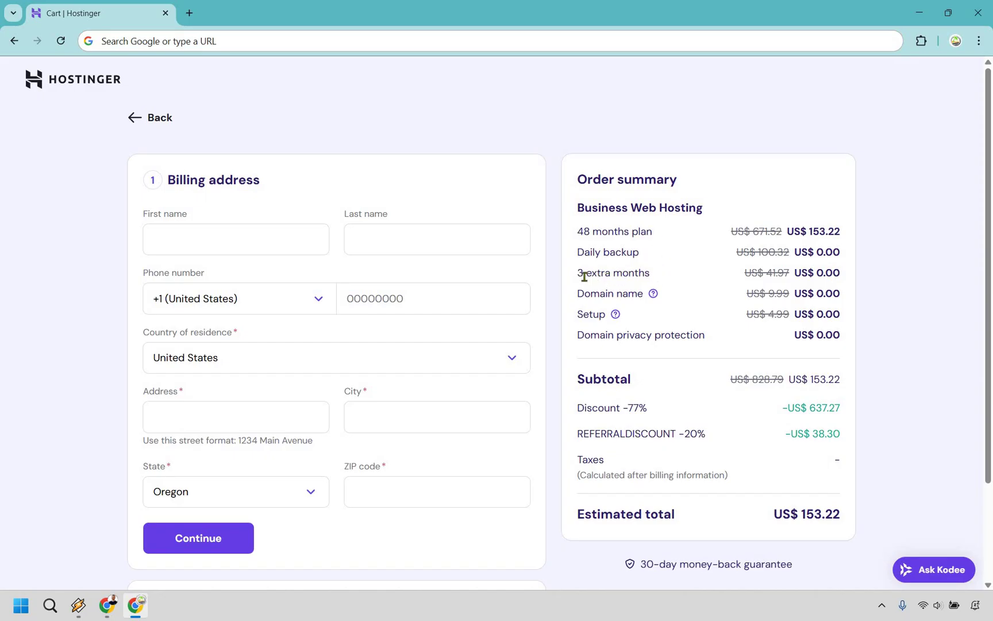
{"action": "left_click_drag", "start_coordinate": [650, 274], "coordinate": [577, 274]}
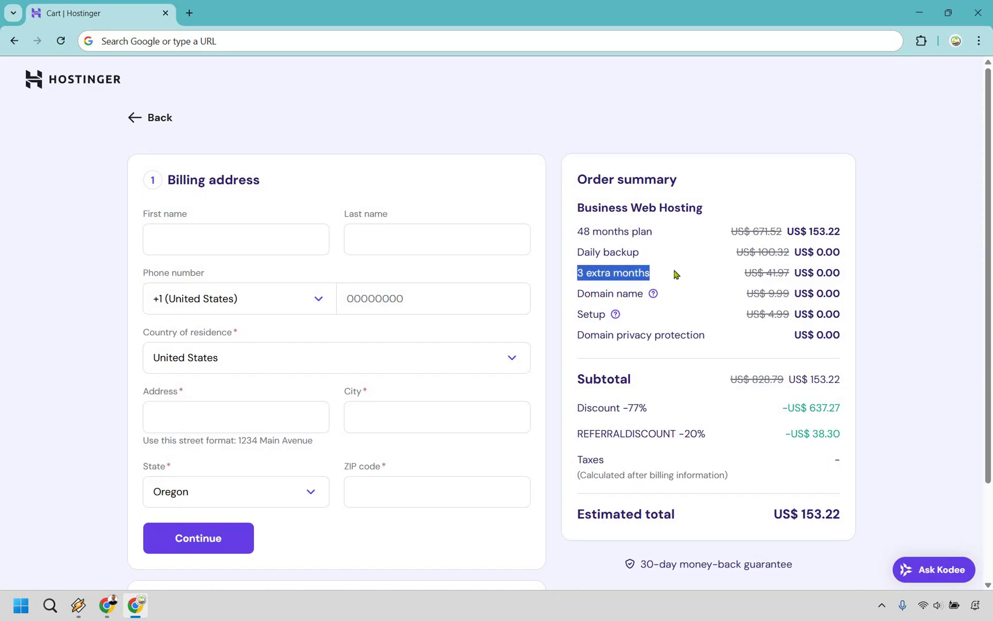
{"action": "left_click", "coordinate": [675, 274]}
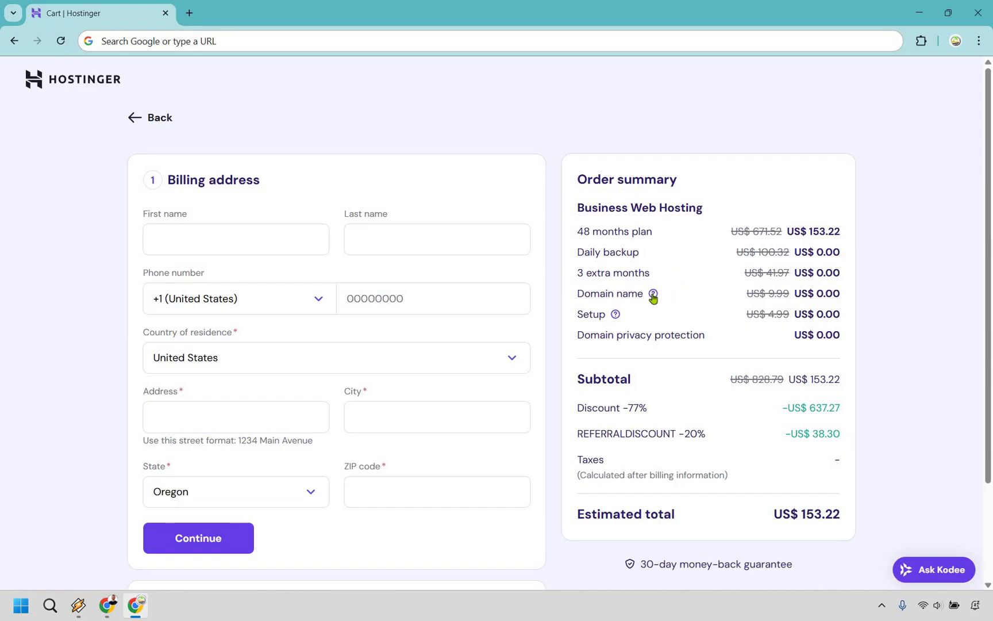
{"action": "mouse_move", "coordinate": [653, 297]}
{"action": "mouse_move", "coordinate": [597, 432]}
{"action": "left_mouse_down"}
{"action": "mouse_move", "coordinate": [623, 409]}
{"action": "mouse_move", "coordinate": [603, 434]}
{"action": "mouse_move", "coordinate": [583, 434]}
{"action": "left_mouse_up"}
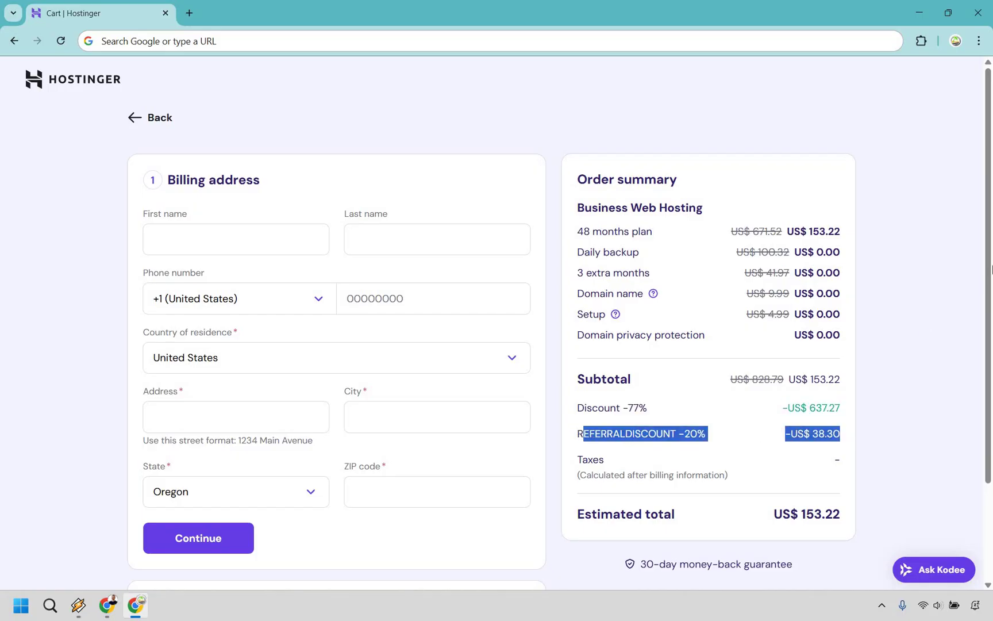
{"action": "left_click", "coordinate": [966, 243]}
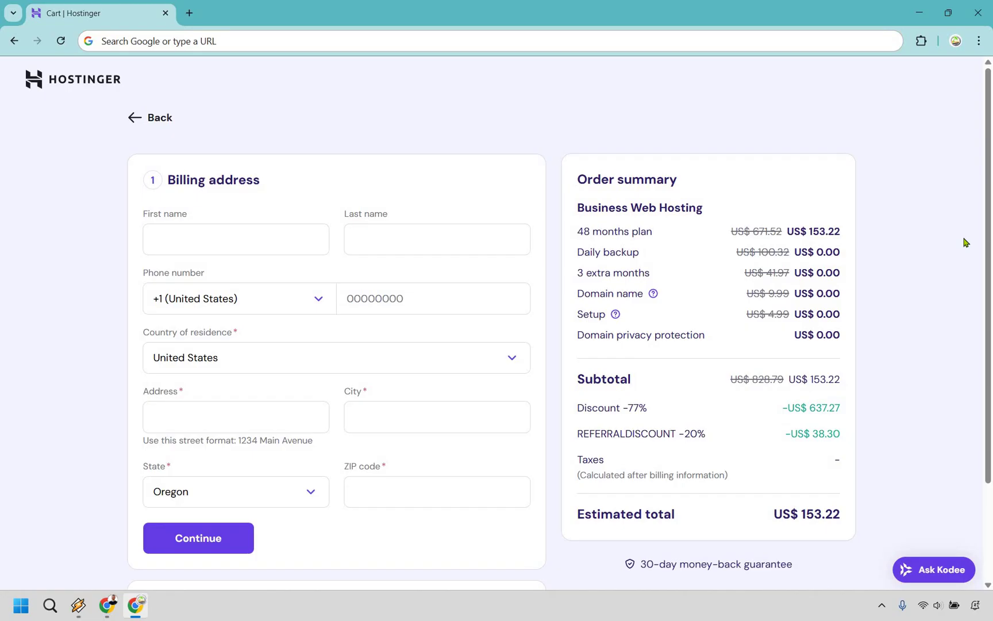